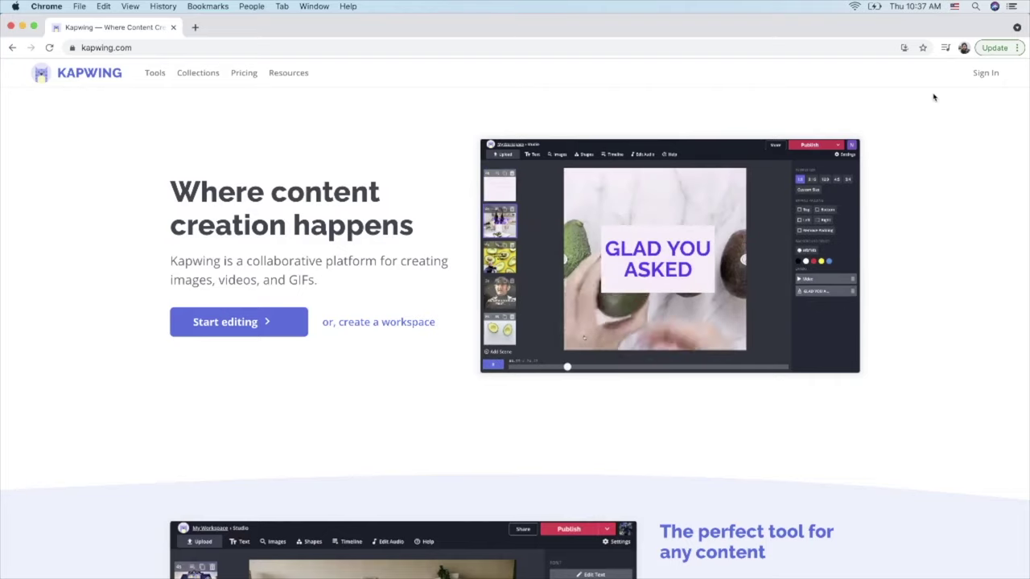
# Sign in with Google and start a new project, uploading Shorts Example.mp4 from the Desktop.
pyautogui.click(986, 78)
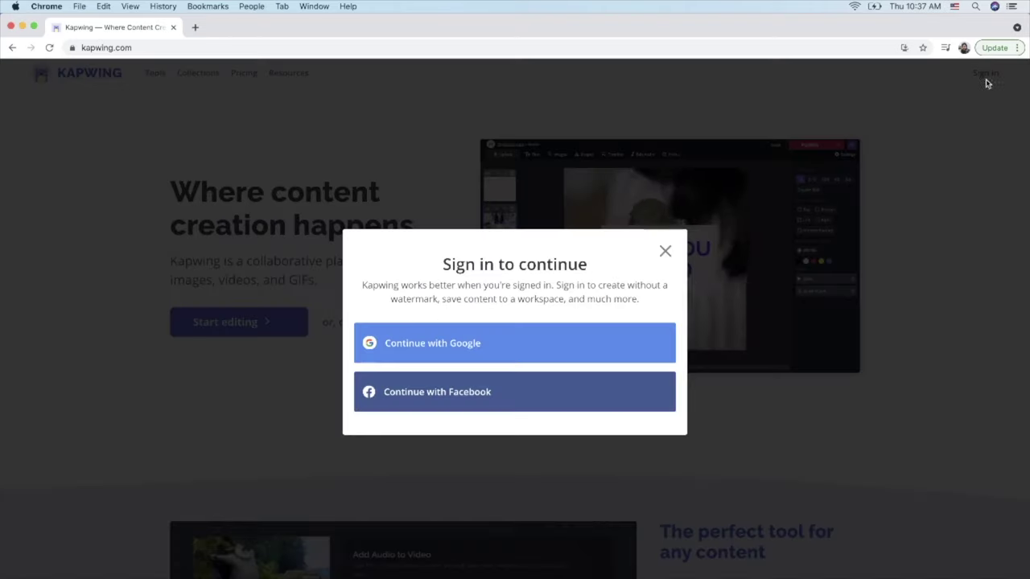
pyautogui.click(539, 339)
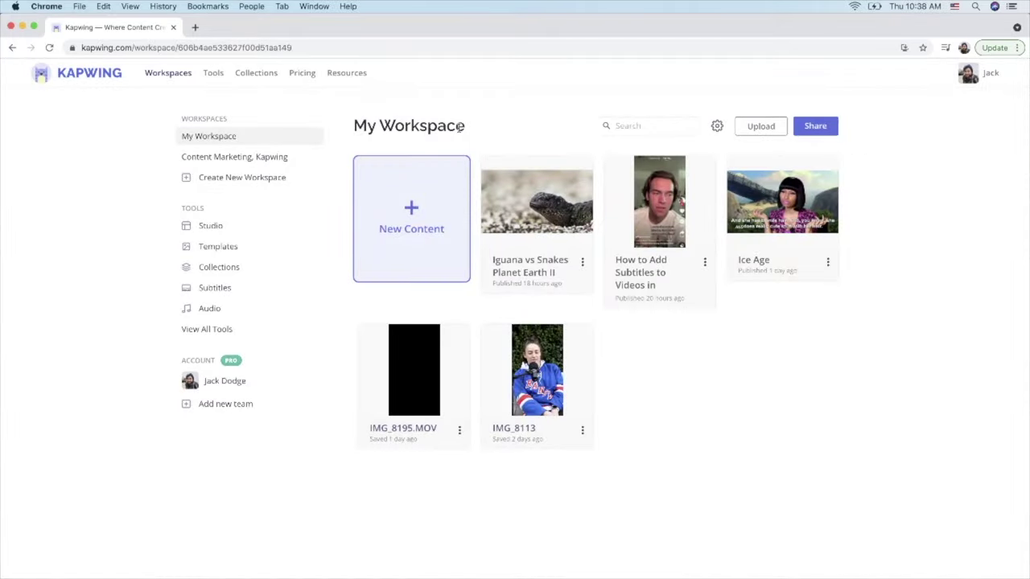
pyautogui.click(401, 251)
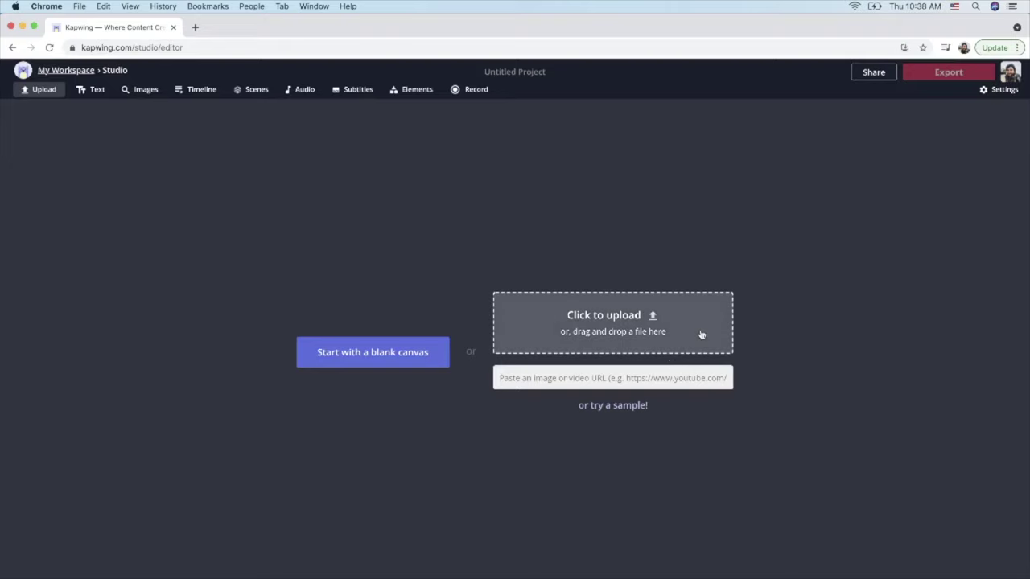
pyautogui.click(664, 321)
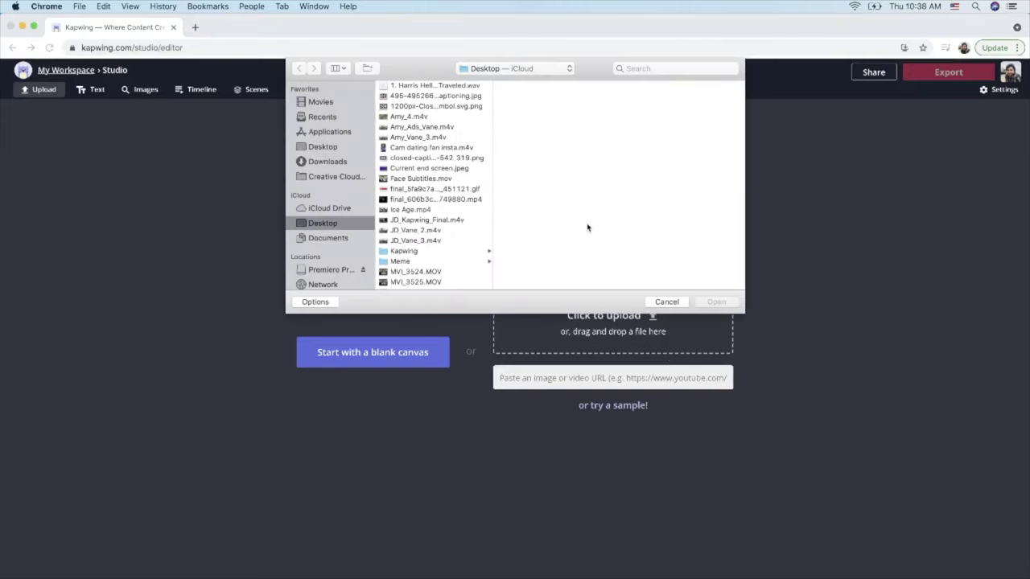
pyautogui.click(322, 148)
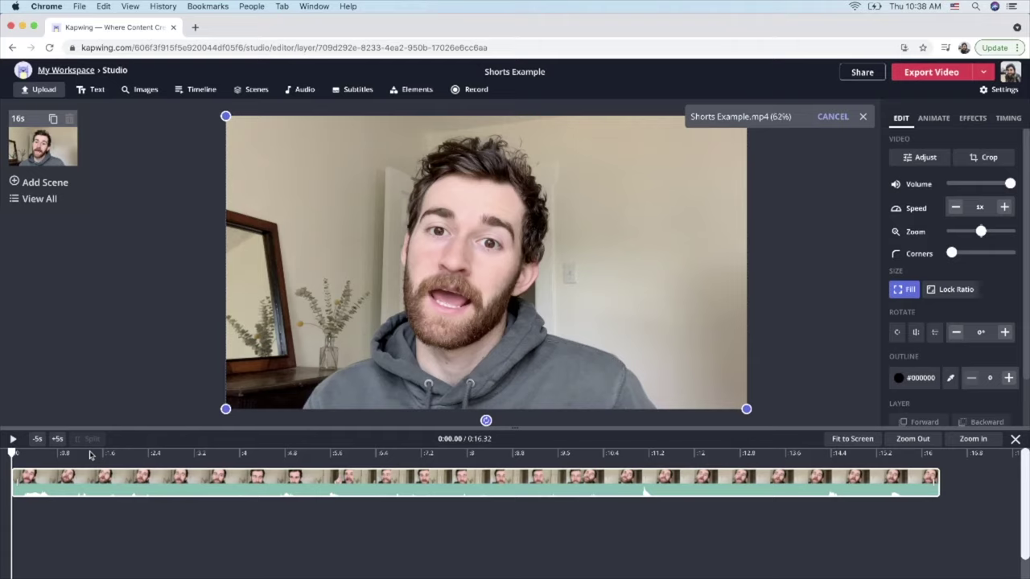
# Scrub through the clip at about 3.4, 6.2 and 11.3 seconds, then play it.
pyautogui.click(206, 456)
pyautogui.moveTo(206, 454); pyautogui.dragTo(225, 454)
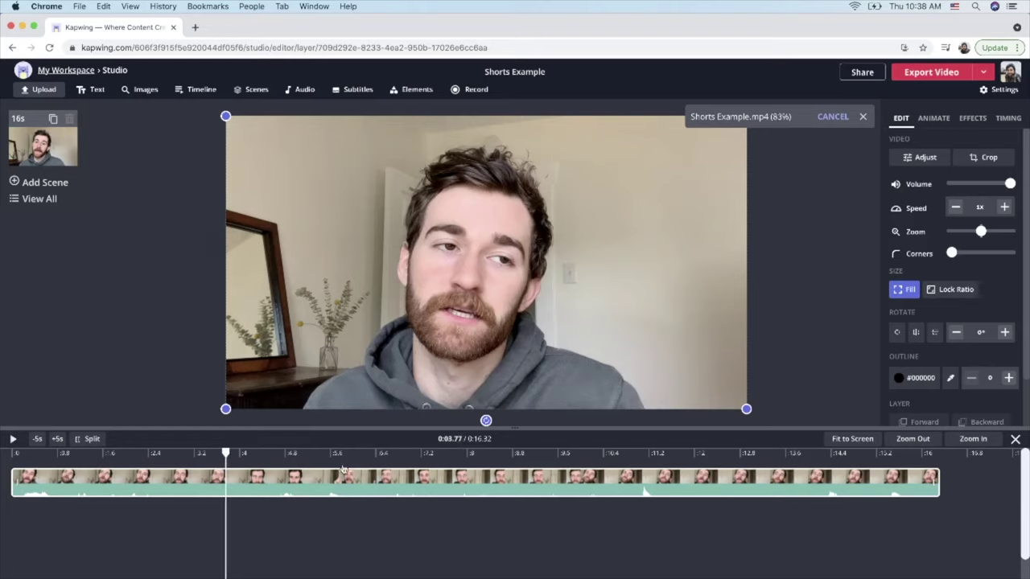
pyautogui.click(365, 455)
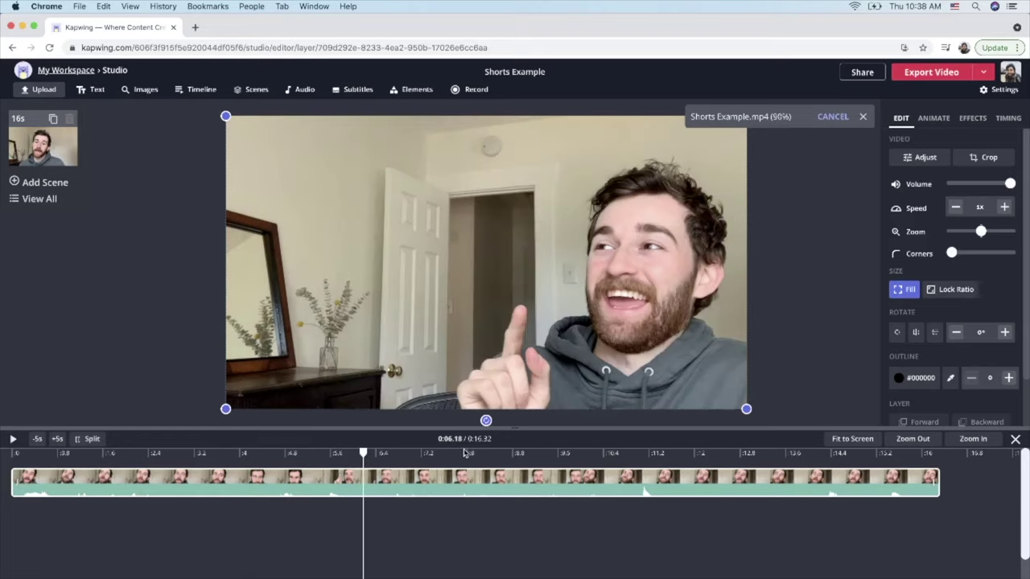
pyautogui.click(655, 453)
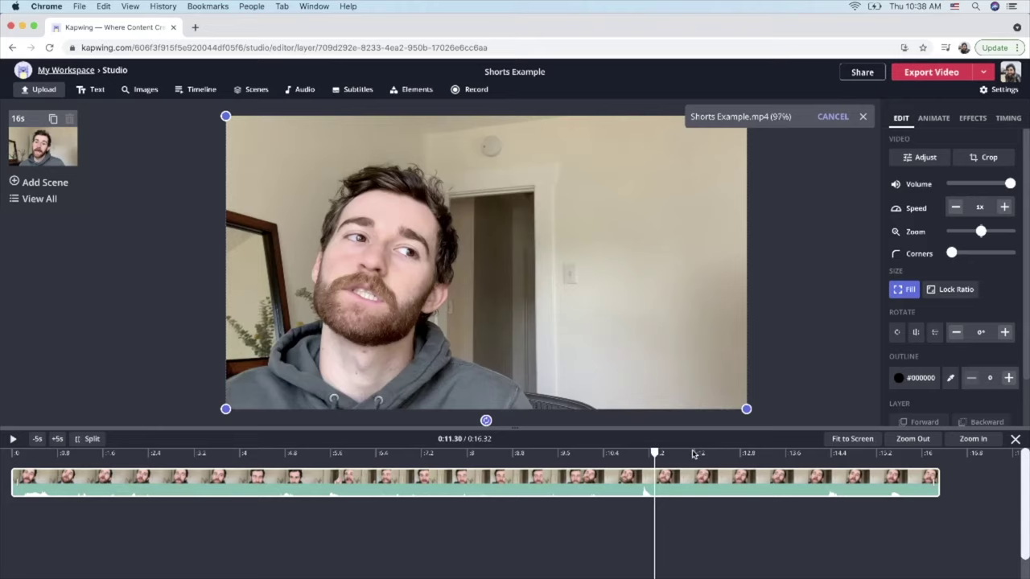
pyautogui.click(35, 454)
pyautogui.press('space')
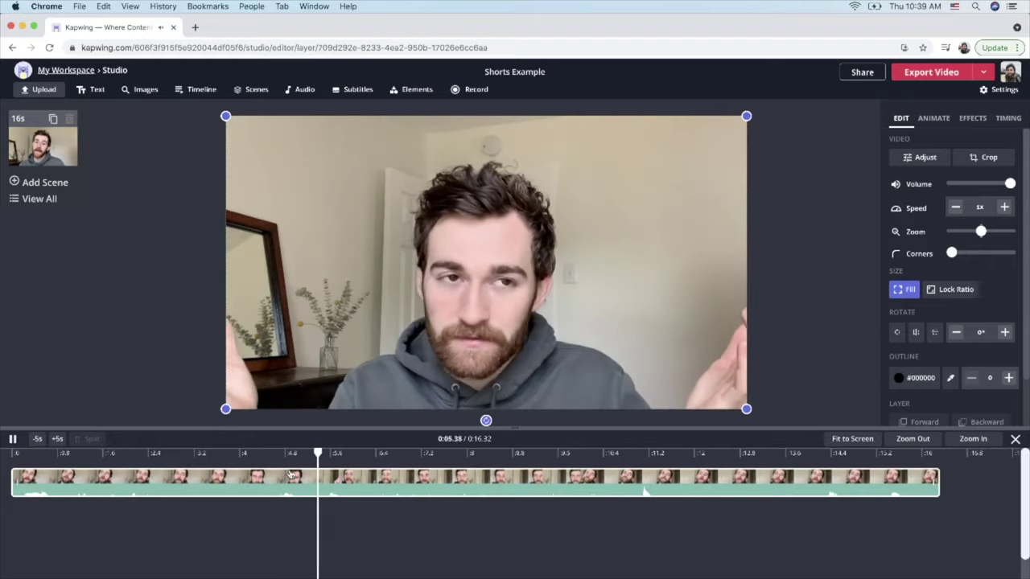
# Split the clip at 0:05.51 and 0:05.83, delete the sliver between, and close the gap.
pyautogui.click(325, 480)
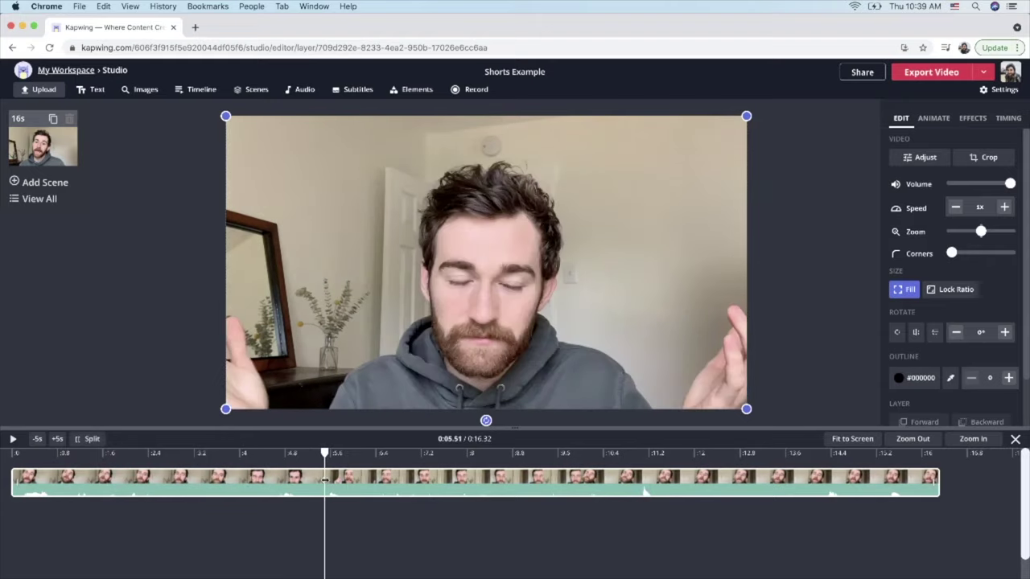
pyautogui.rightClick(325, 480)
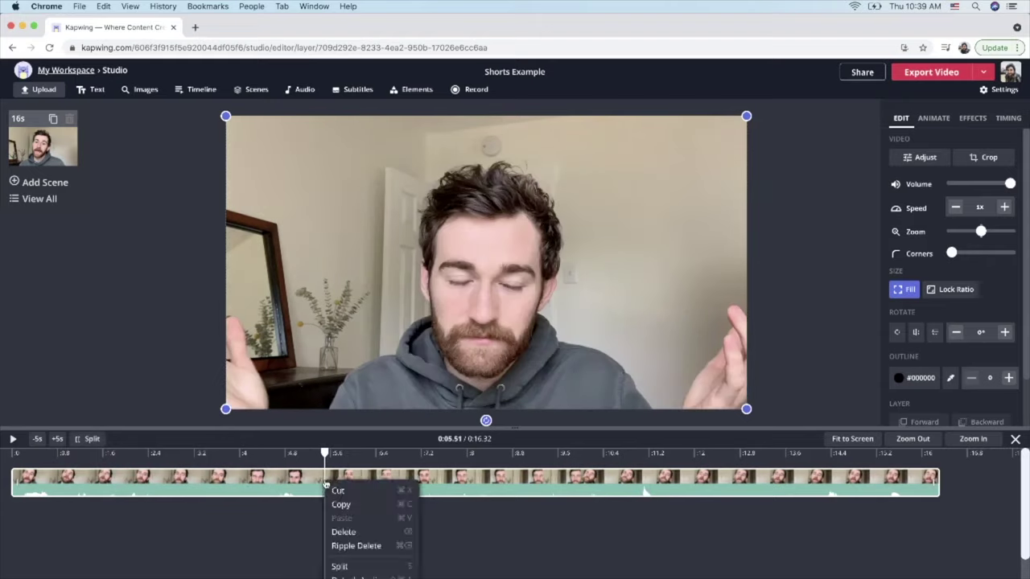
pyautogui.click(354, 567)
pyautogui.click(343, 476)
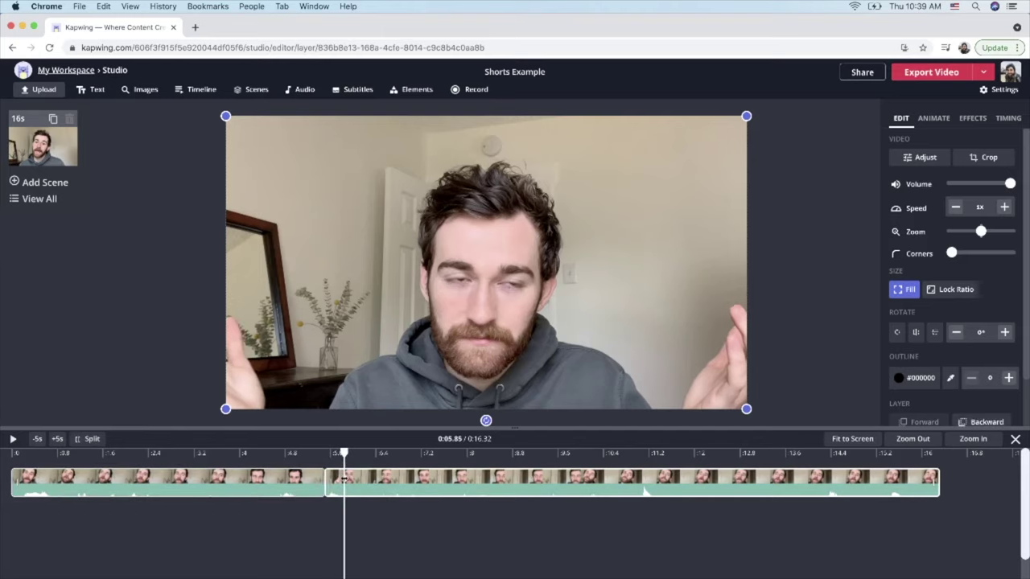
pyautogui.click(334, 486)
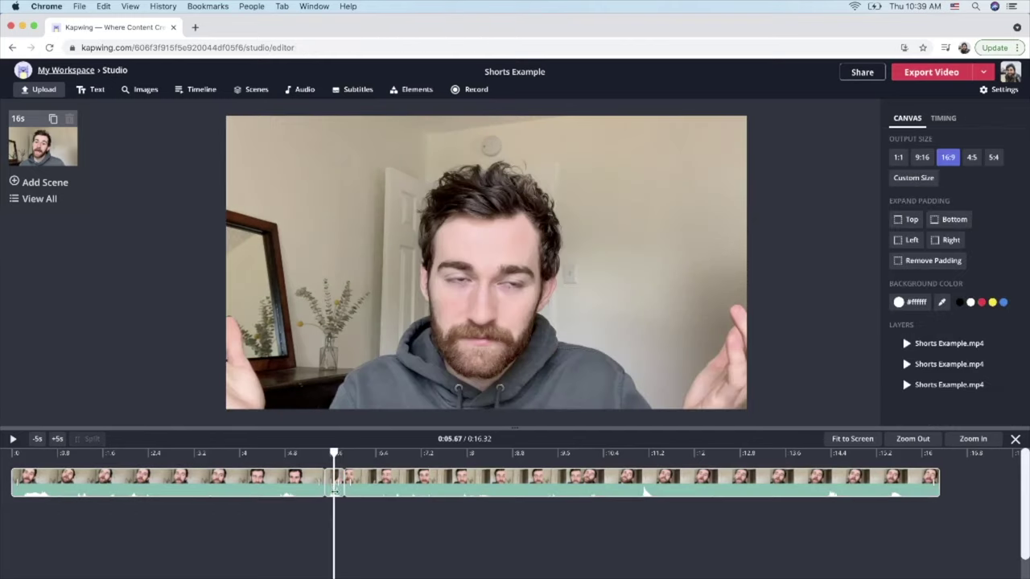
pyautogui.click(335, 486)
pyautogui.press('Delete')
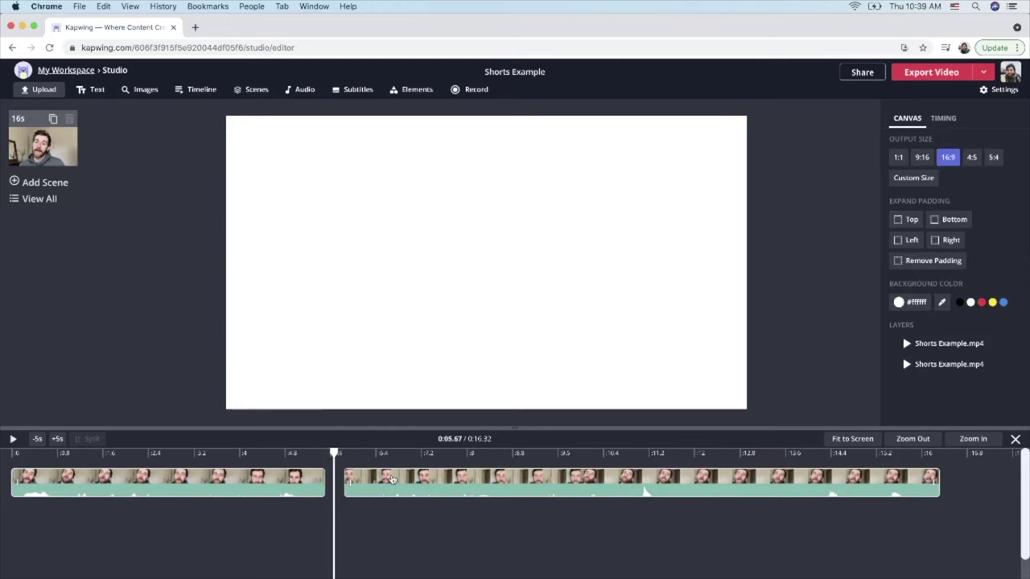
pyautogui.press('space')
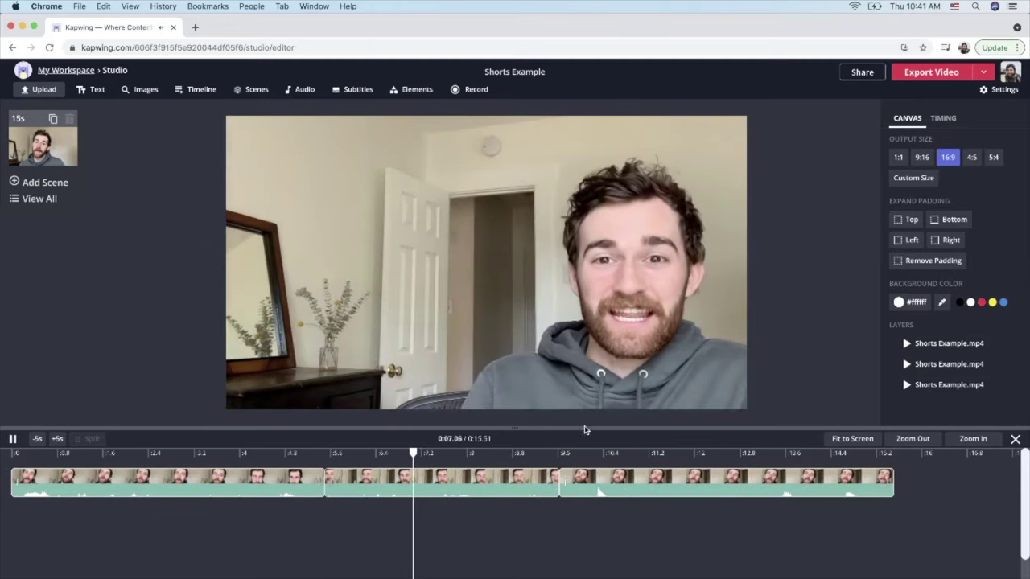
pyautogui.press('space')
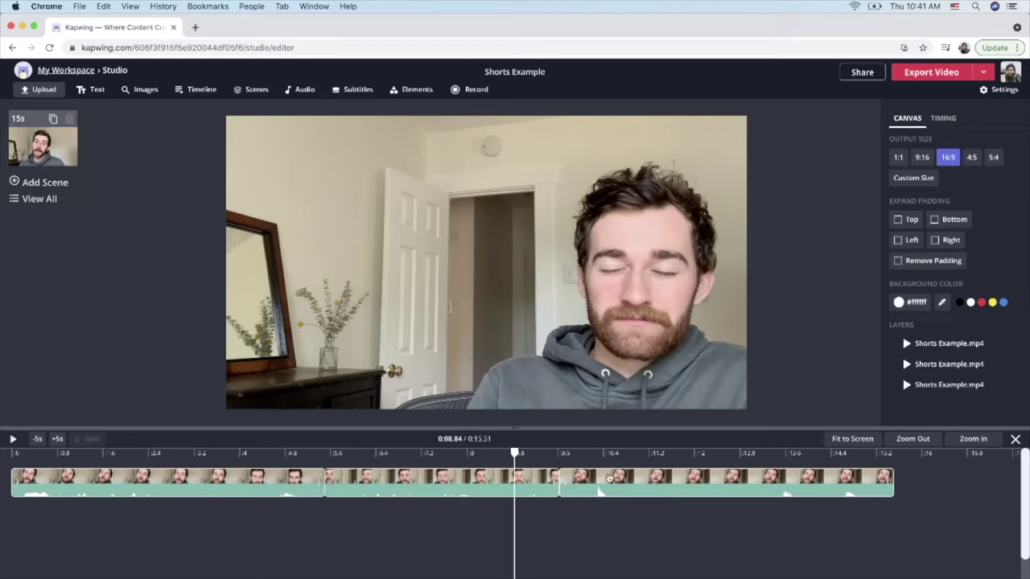
# Deselect the clips and set the canvas Output Size to 9:16 vertical.
pyautogui.click(608, 481)
pyautogui.click(521, 481)
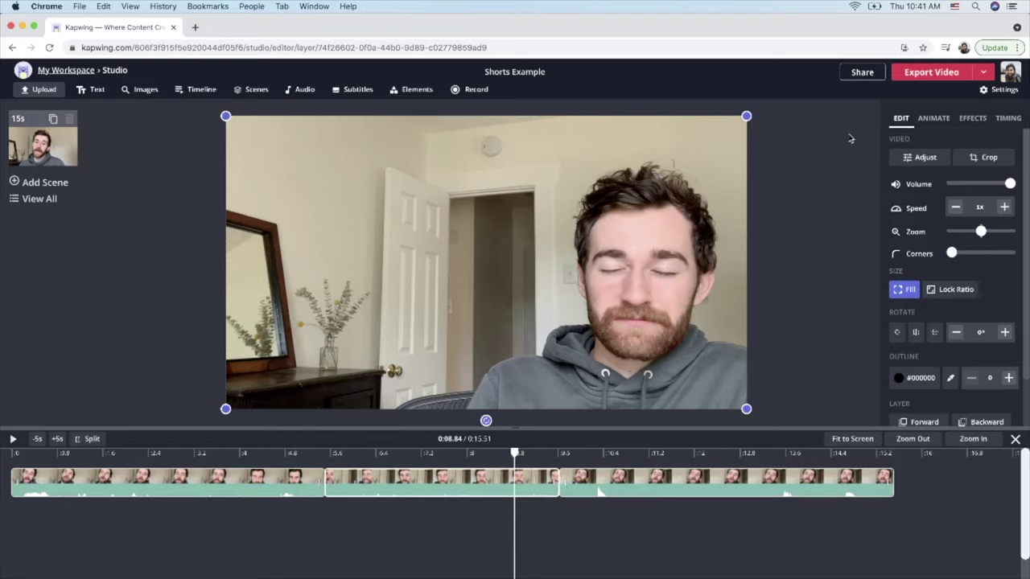
pyautogui.click(802, 286)
pyautogui.click(877, 521)
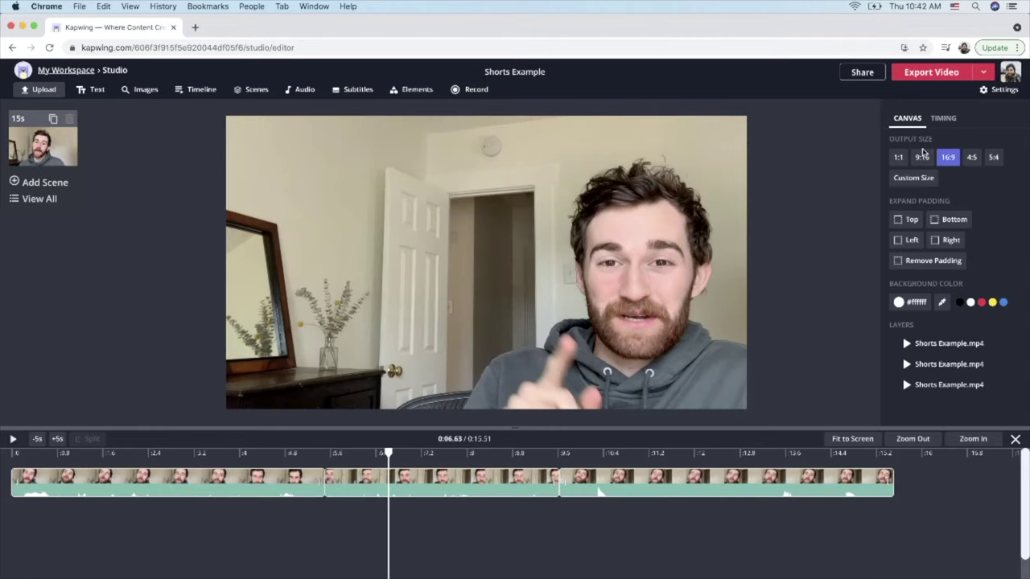
pyautogui.click(921, 158)
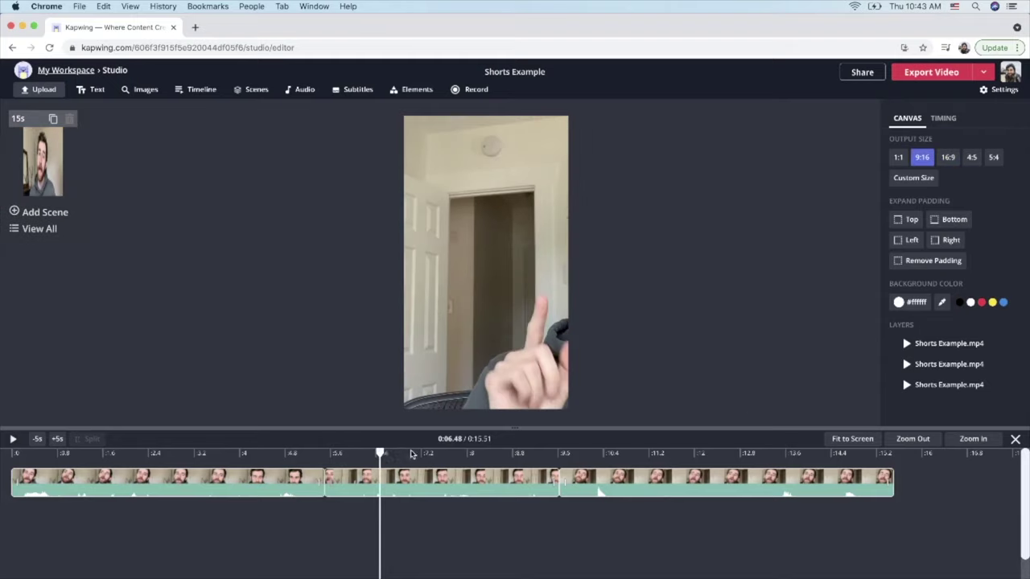
# Scrub from about 8.5 to 14.08 seconds to check the vertical framing.
pyautogui.moveTo(410, 455); pyautogui.dragTo(494, 453)
pyautogui.click(611, 463)
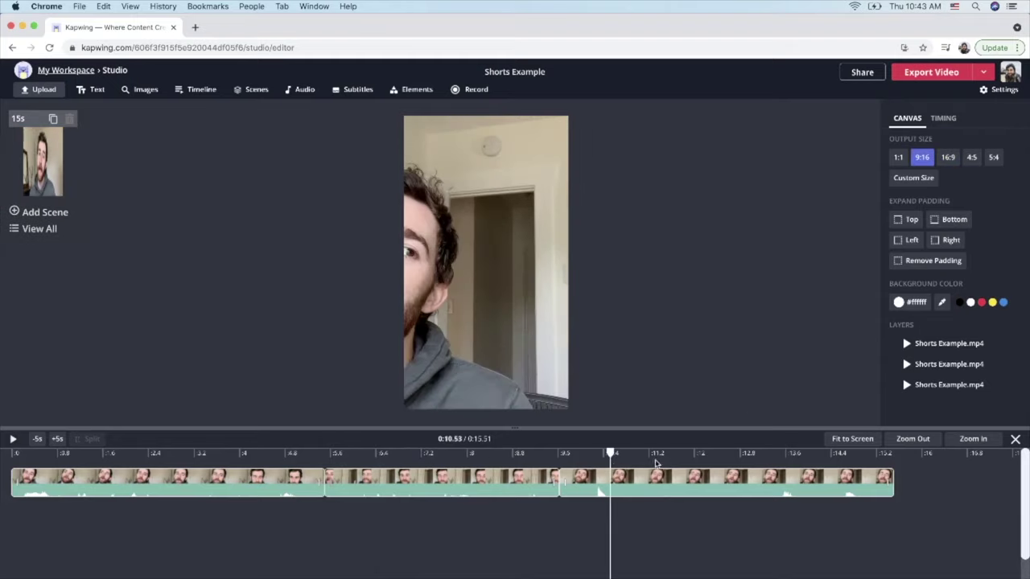
pyautogui.click(668, 455)
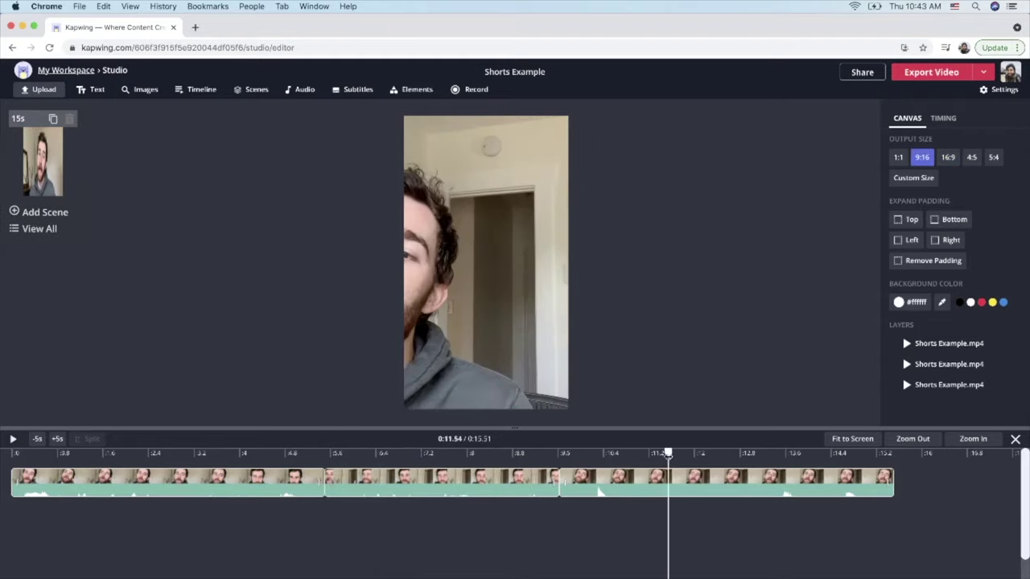
pyautogui.click(731, 455)
pyautogui.click(793, 455)
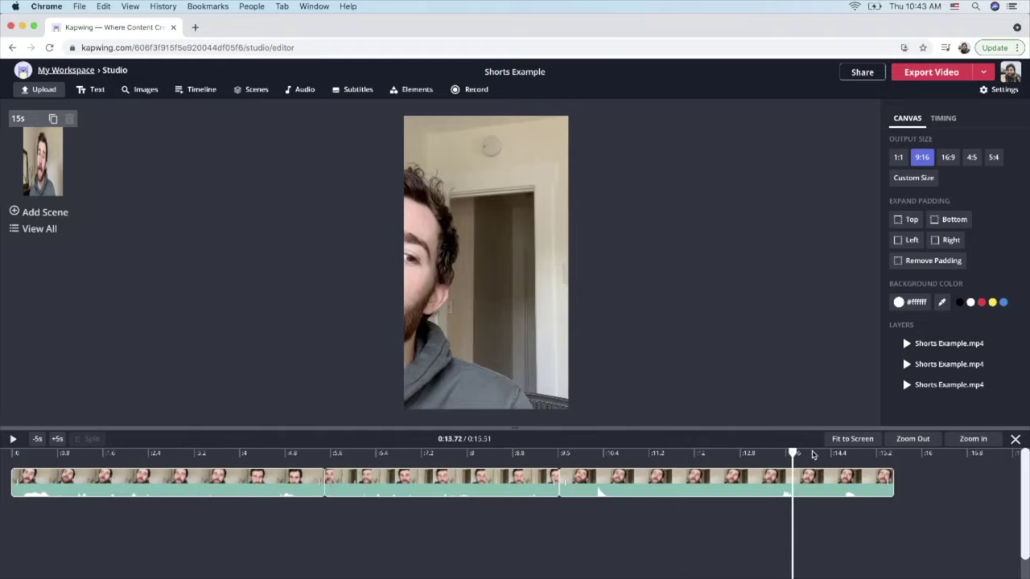
pyautogui.click(813, 456)
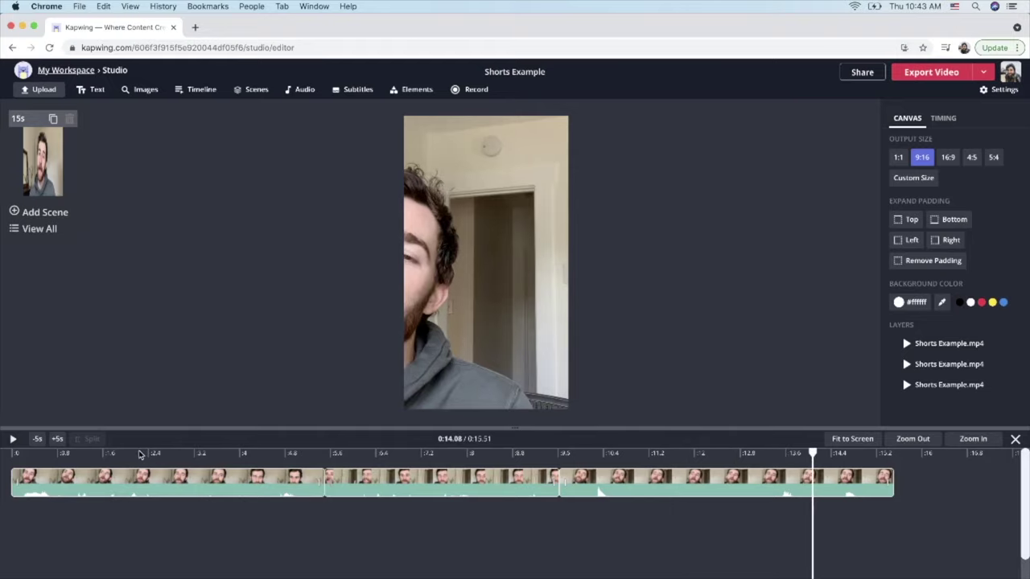
pyautogui.click(160, 473)
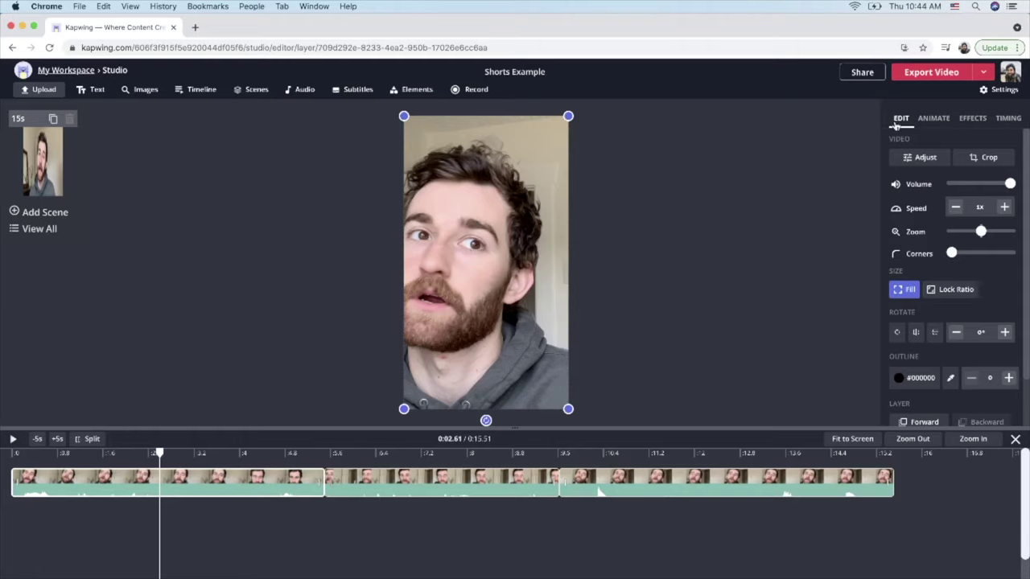
# Crop the first clip to 9:16 over the speaker's face and enlarge it to fill the frame.
pyautogui.click(989, 158)
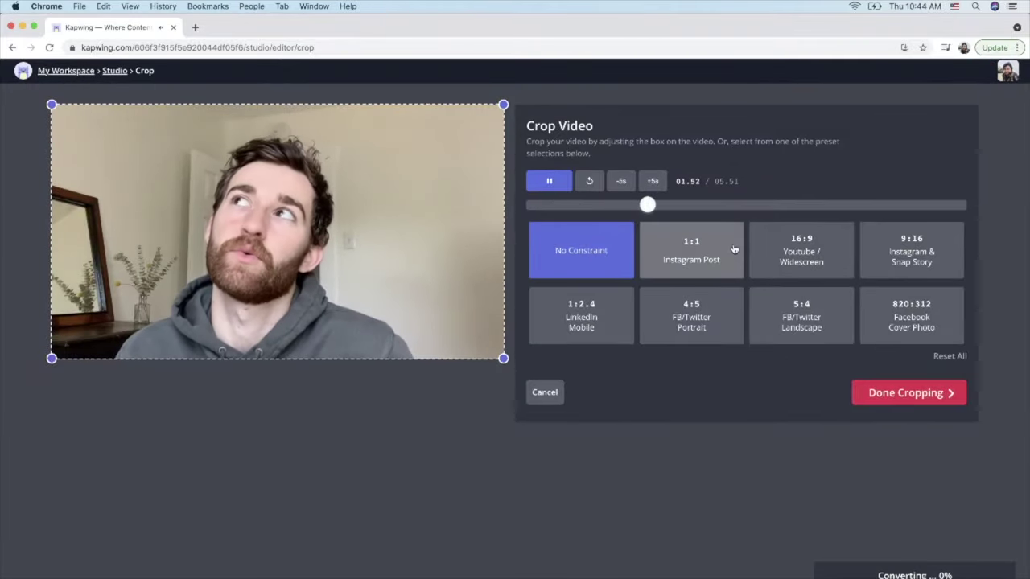
pyautogui.click(906, 268)
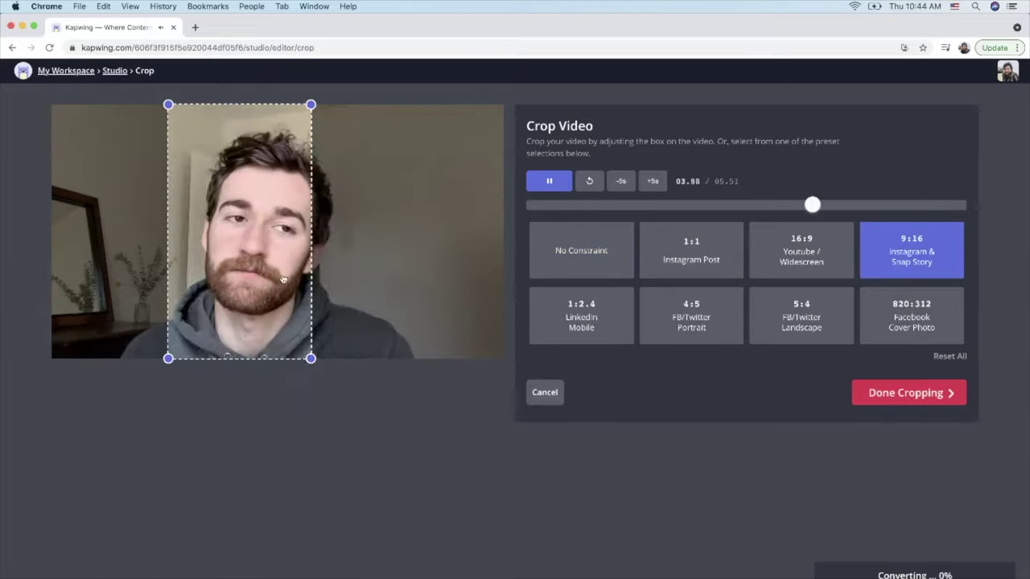
pyautogui.moveTo(282, 279); pyautogui.dragTo(338, 275)
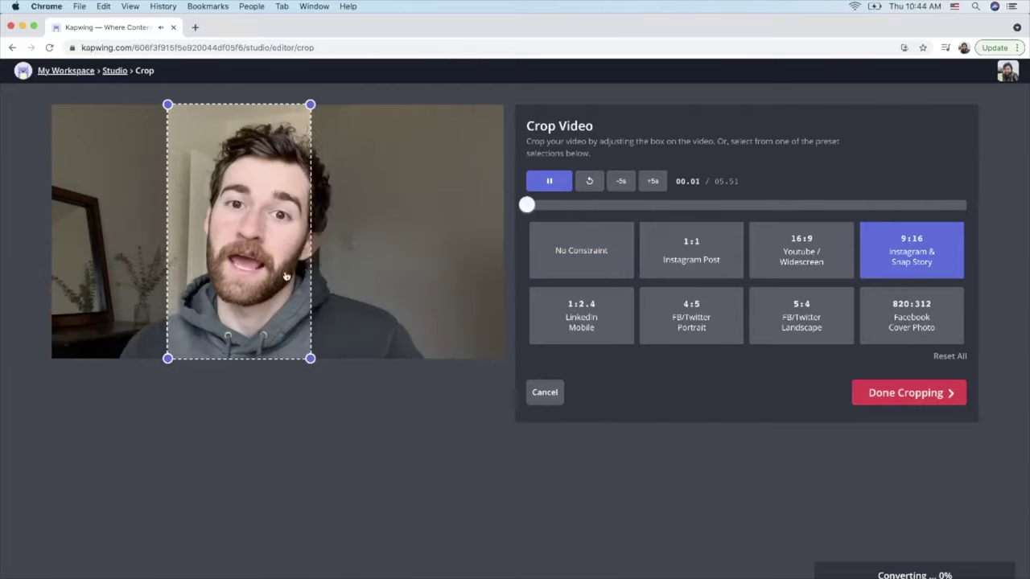
pyautogui.moveTo(286, 276); pyautogui.dragTo(313, 276)
pyautogui.moveTo(338, 359)
pyautogui.mouseDown()
pyautogui.moveTo(325, 348)
pyautogui.moveTo(336, 358)
pyautogui.mouseUp()
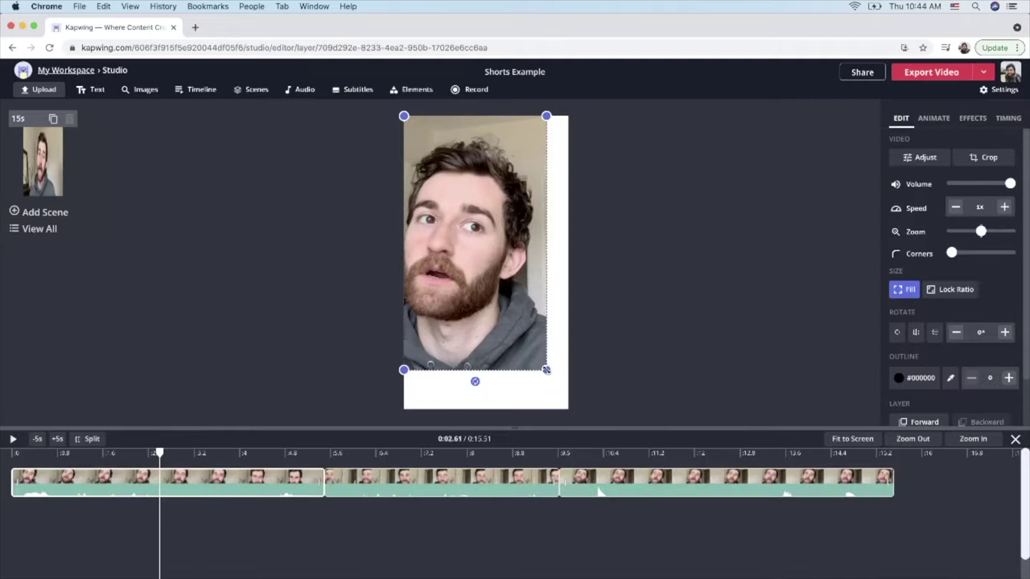
pyautogui.moveTo(546, 369); pyautogui.dragTo(567, 408)
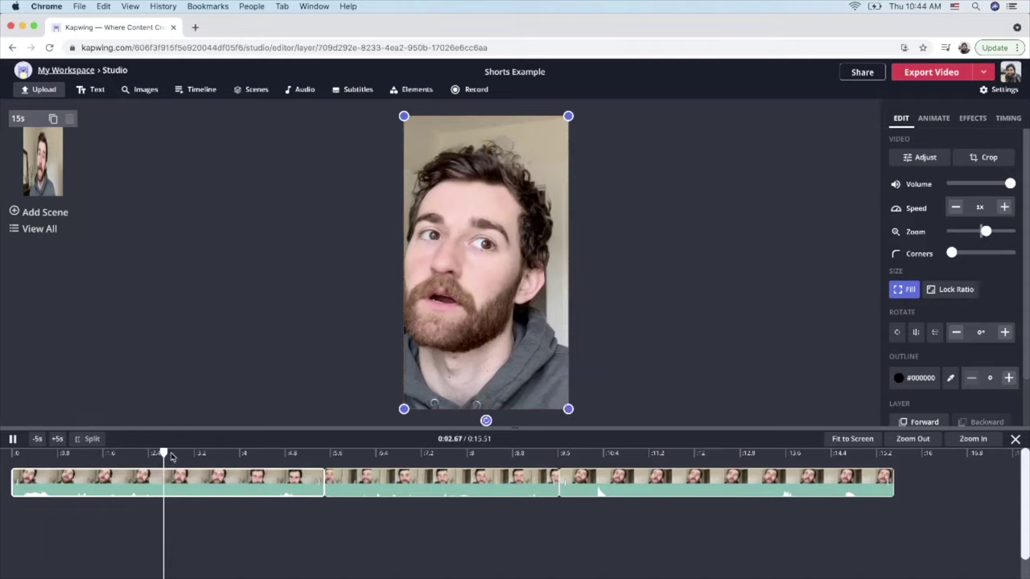
# Crop the second clip to 9:16 centred on the speaker and enlarge it to fill the frame.
pyautogui.click(359, 455)
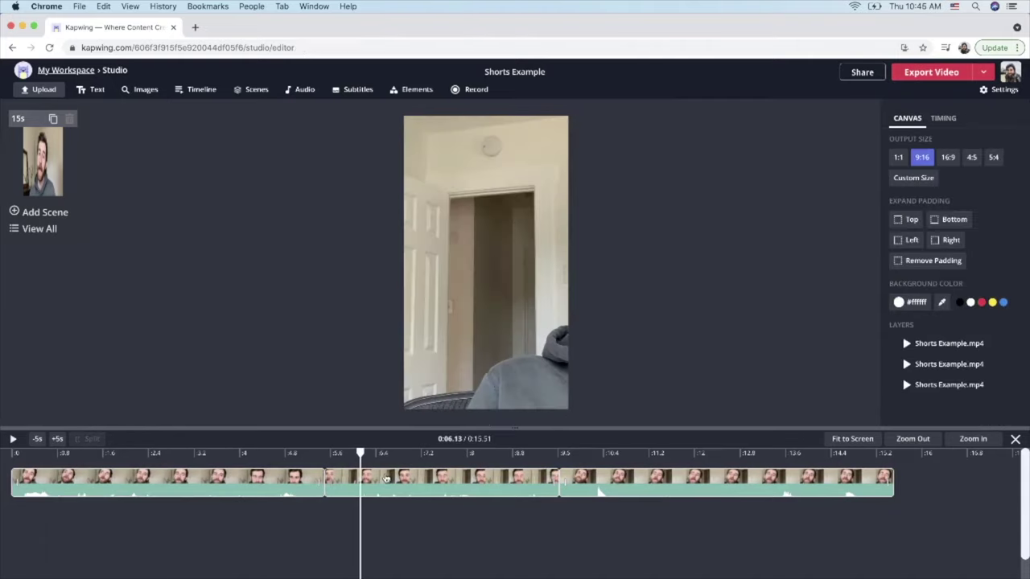
pyautogui.click(386, 479)
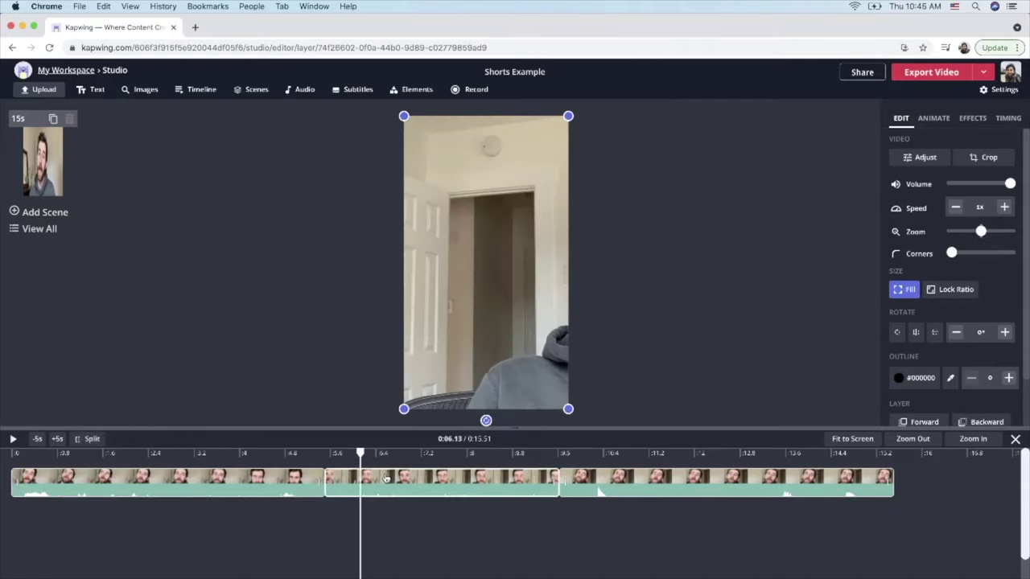
pyautogui.click(984, 157)
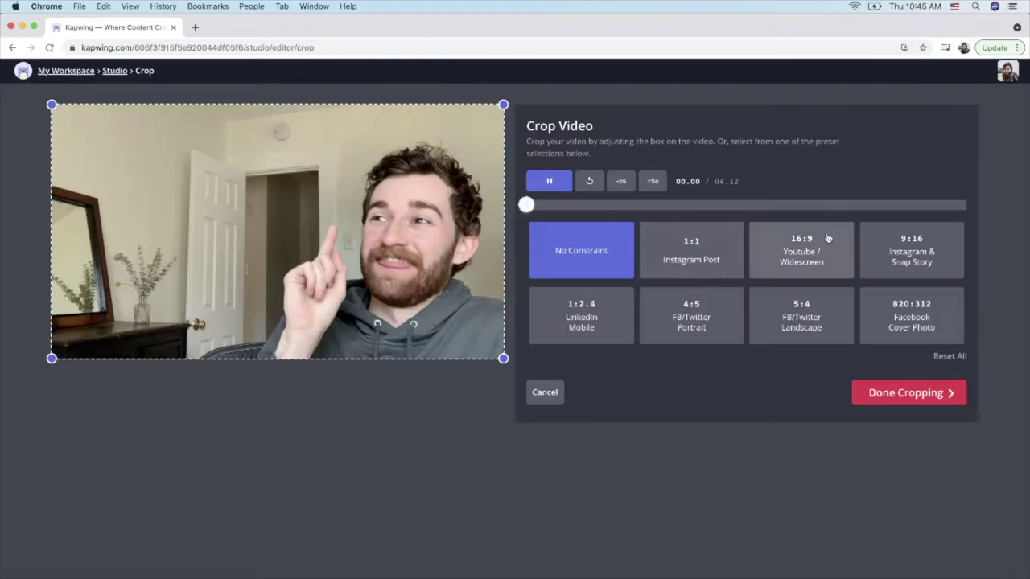
pyautogui.click(896, 241)
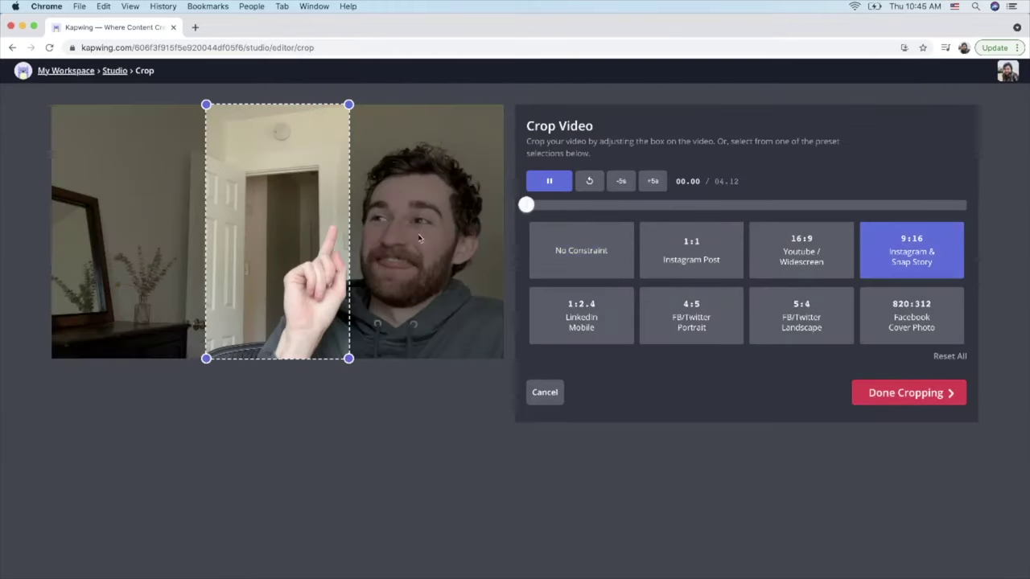
pyautogui.moveTo(263, 235); pyautogui.dragTo(403, 237)
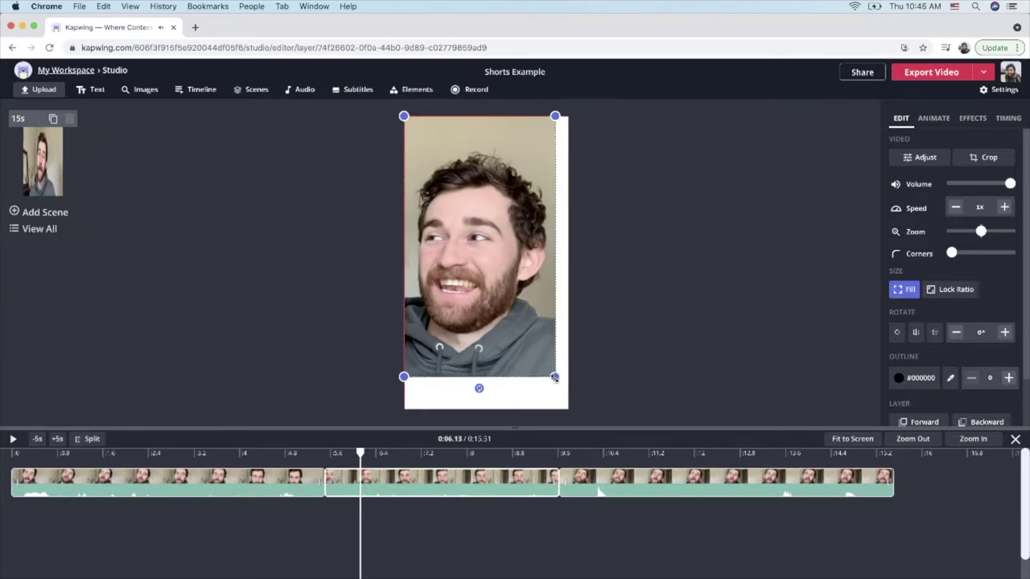
pyautogui.moveTo(545, 370); pyautogui.dragTo(568, 409)
# Crop the third clip to 9:16 on the face, enlarge it to fill, and play back the result.
pyautogui.click(594, 451)
pyautogui.click(608, 485)
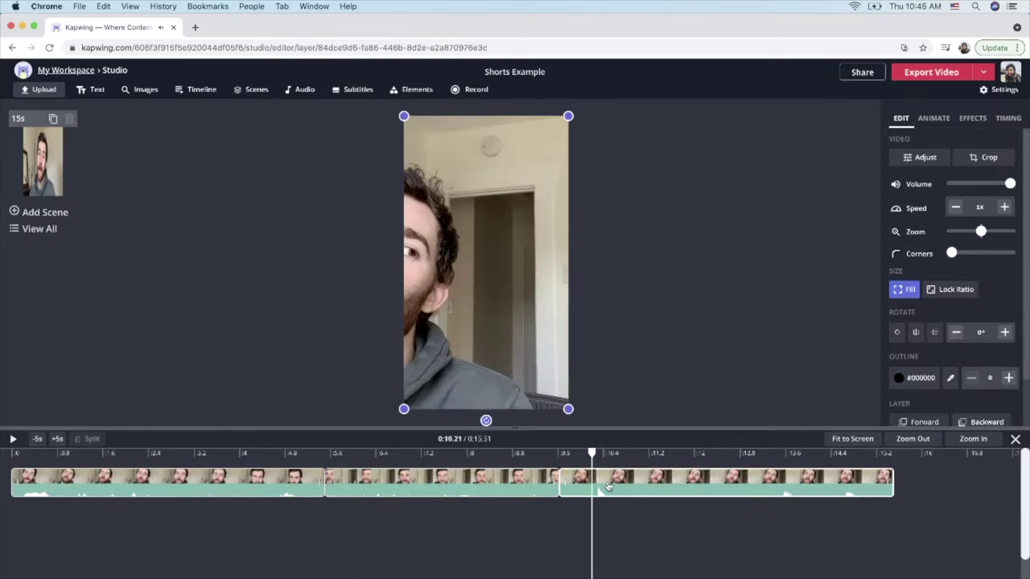
pyautogui.click(984, 160)
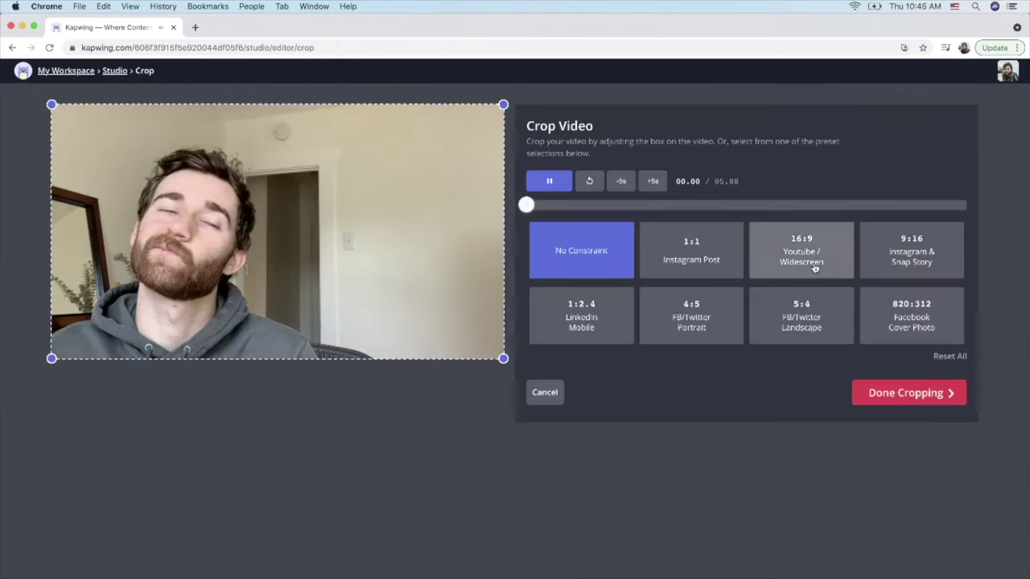
pyautogui.click(875, 256)
pyautogui.moveTo(269, 281); pyautogui.dragTo(189, 283)
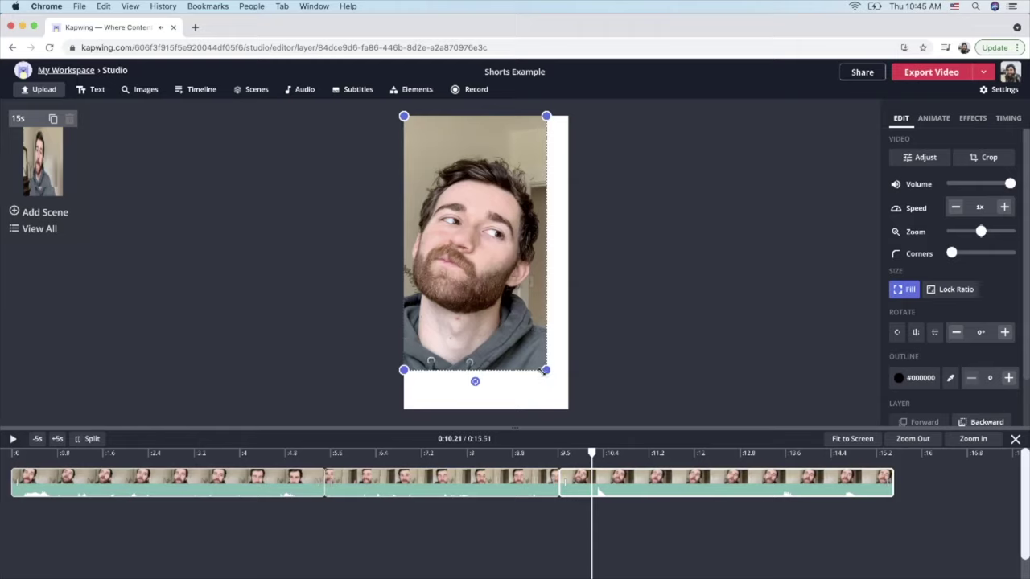
pyautogui.moveTo(546, 370); pyautogui.dragTo(568, 409)
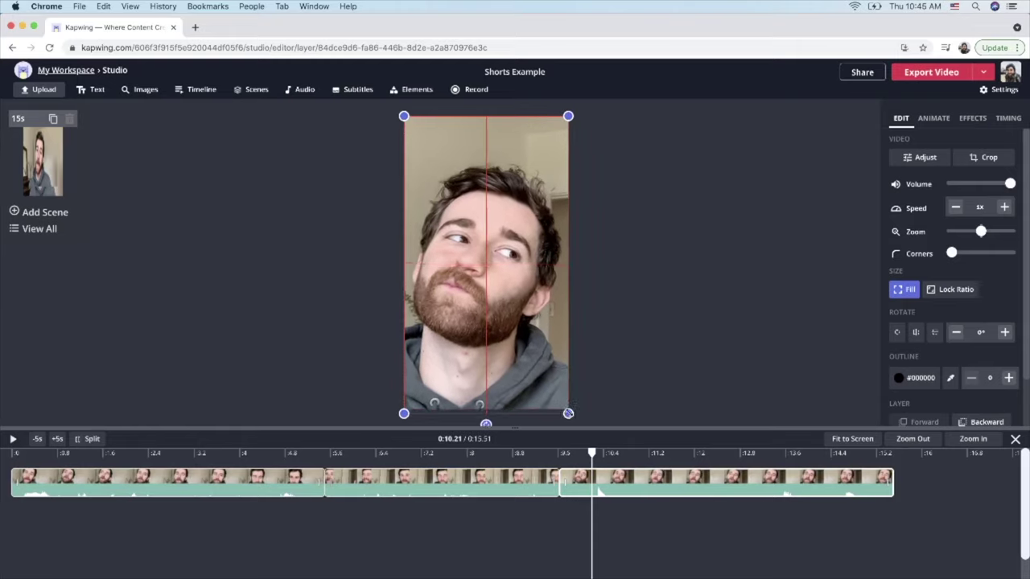
pyautogui.click(177, 453)
pyautogui.press('space')
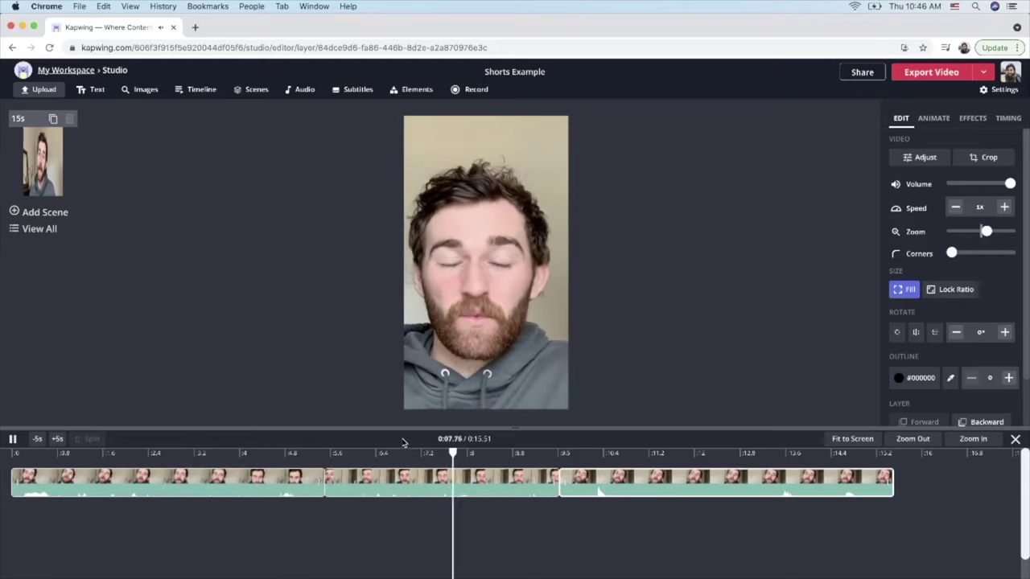
# Export the project as an MP4 and download the file.
pyautogui.click(522, 306)
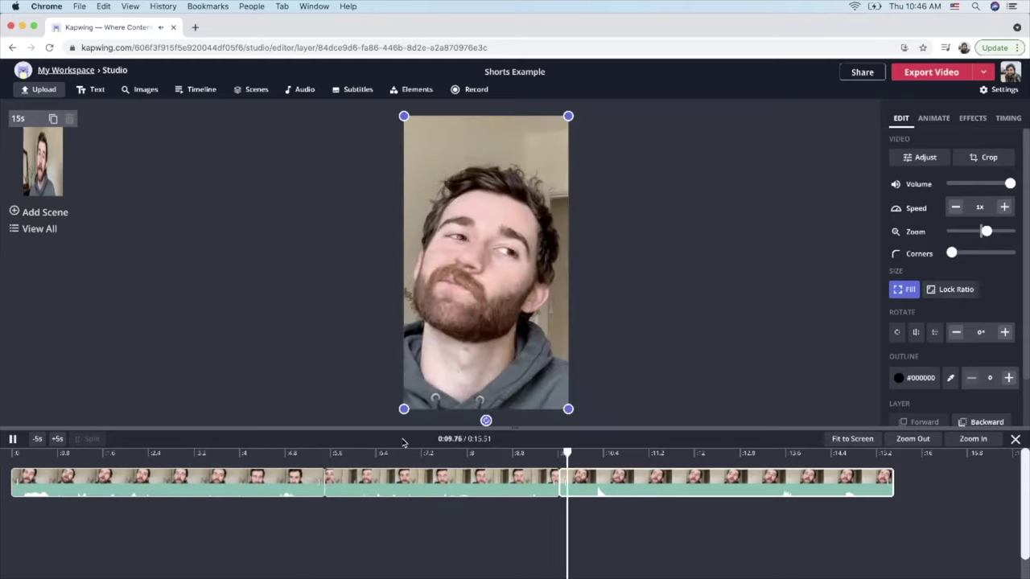
pyautogui.click(982, 72)
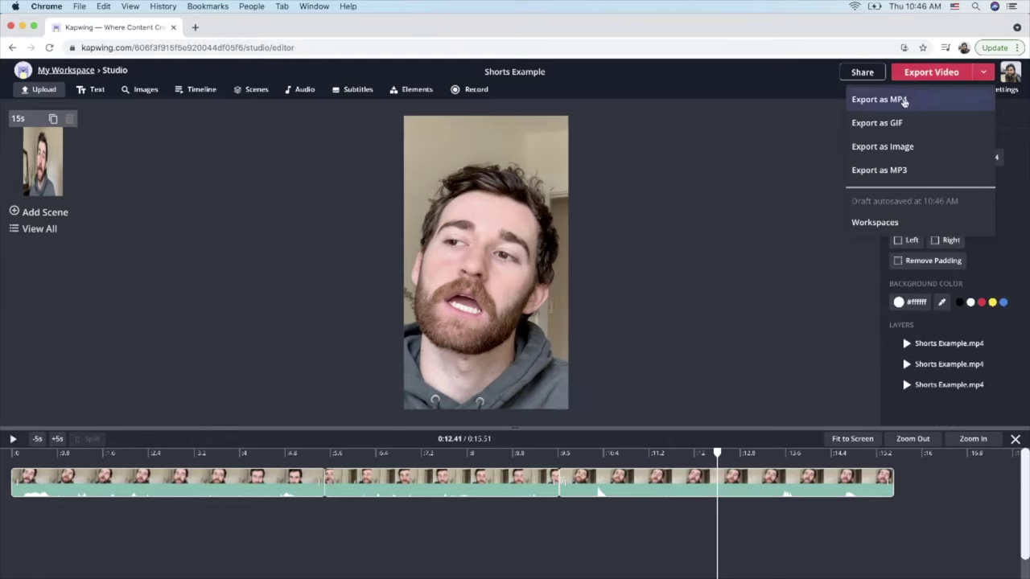
pyautogui.click(905, 99)
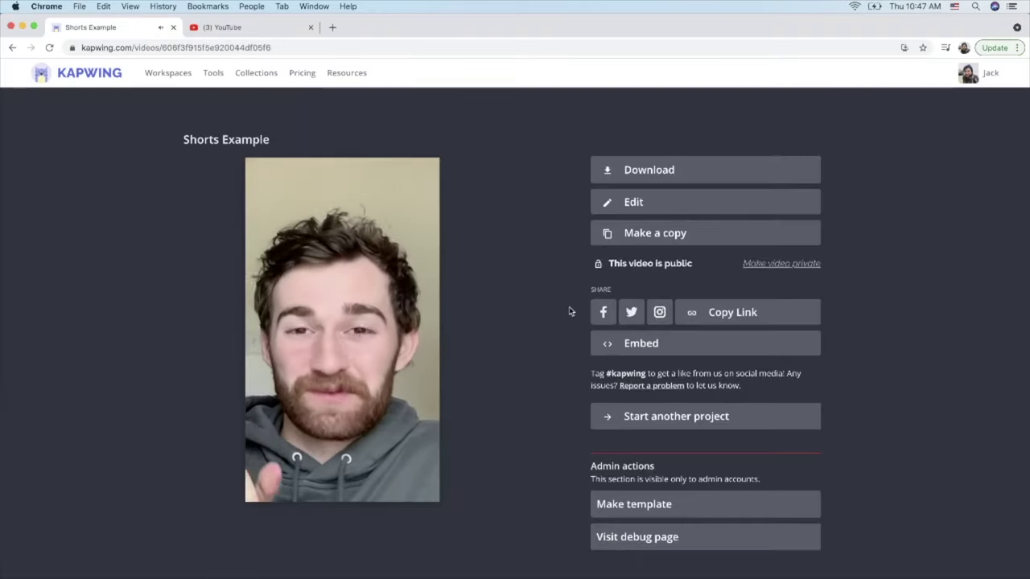
pyautogui.click(658, 175)
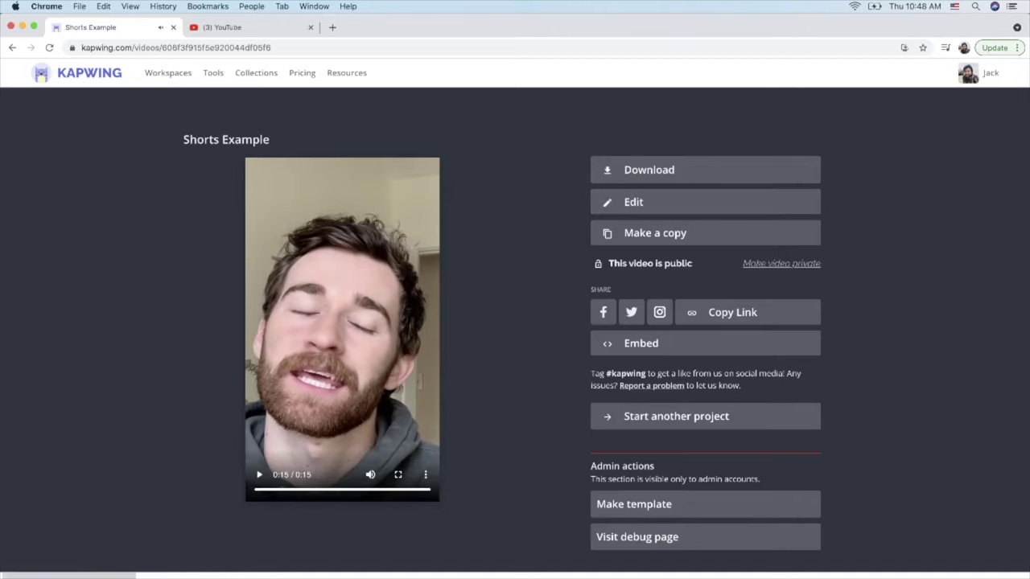
# Open the downloaded MP4 and start a new YouTube video upload.
pyautogui.click(93, 575)
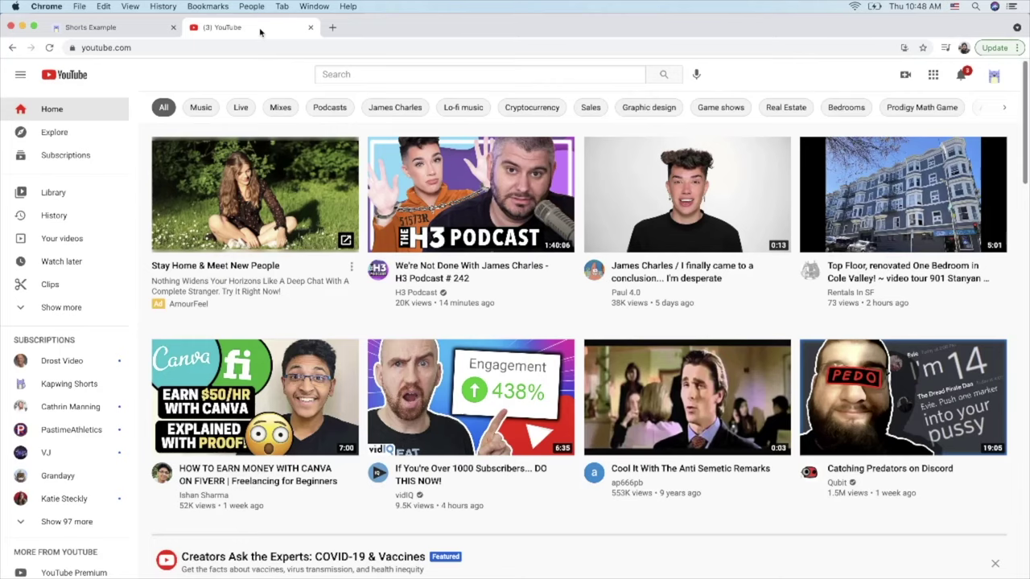
pyautogui.click(902, 76)
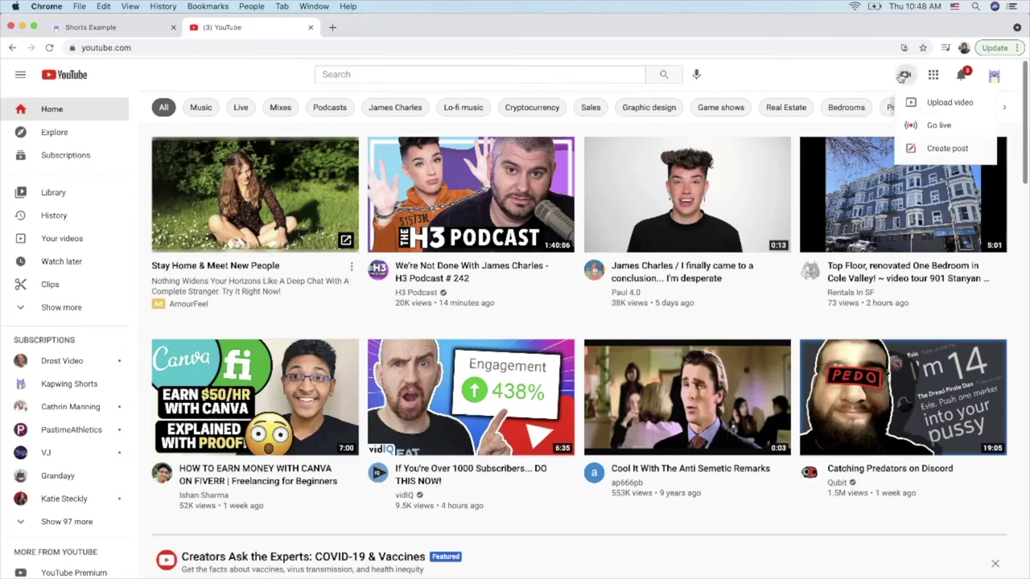
pyautogui.click(939, 104)
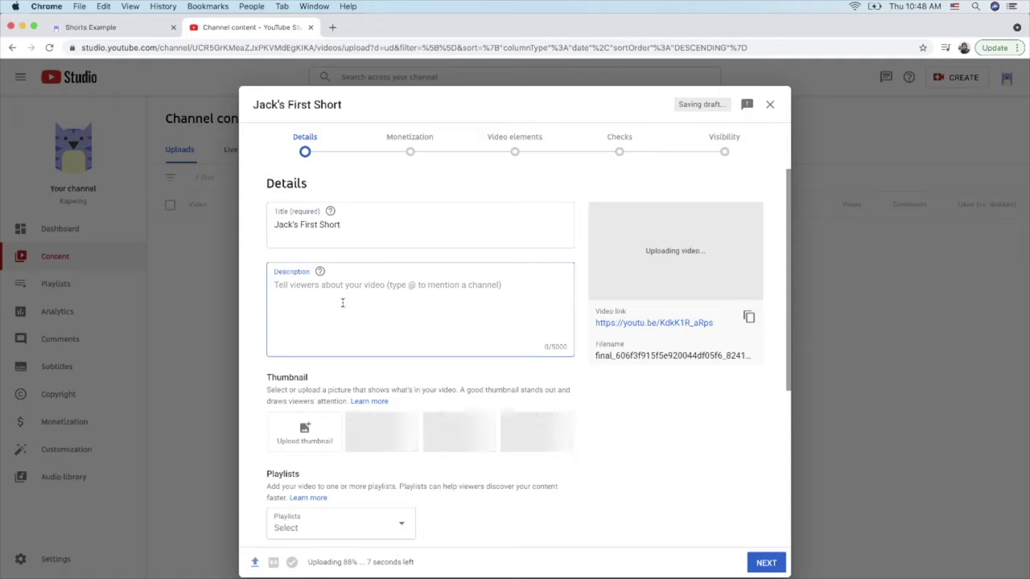
# Enter #shorts as the upload's description.
pyautogui.write('#shorts')
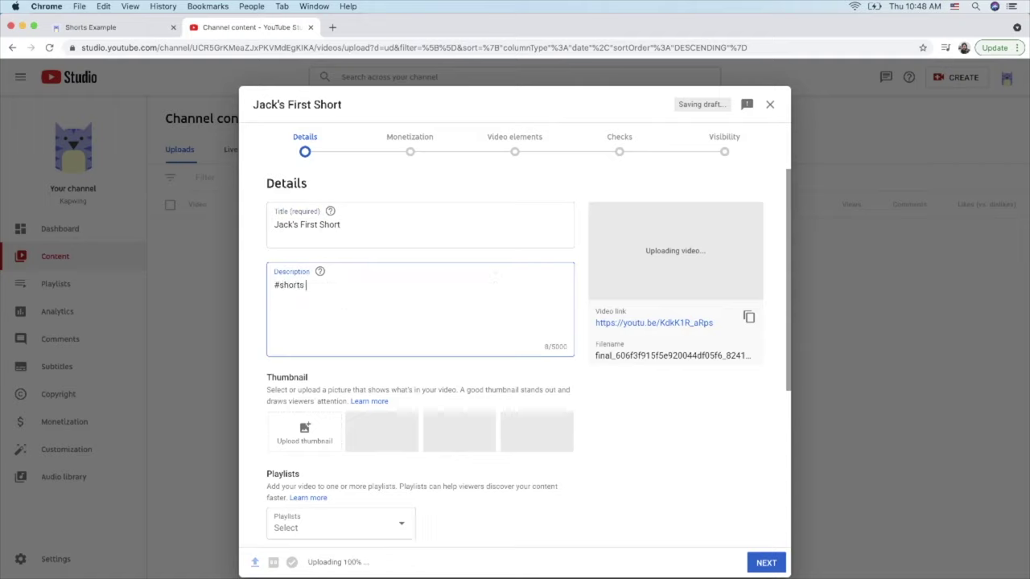